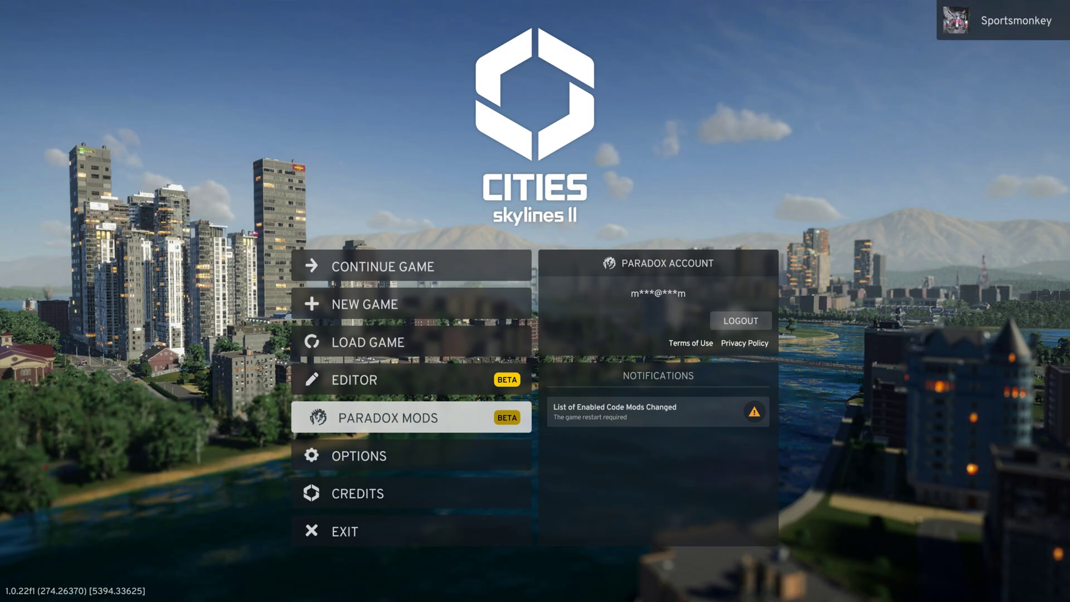
# Open Paradox Mods and look through the most popular mods on its featured page.
pyautogui.click(412, 418)
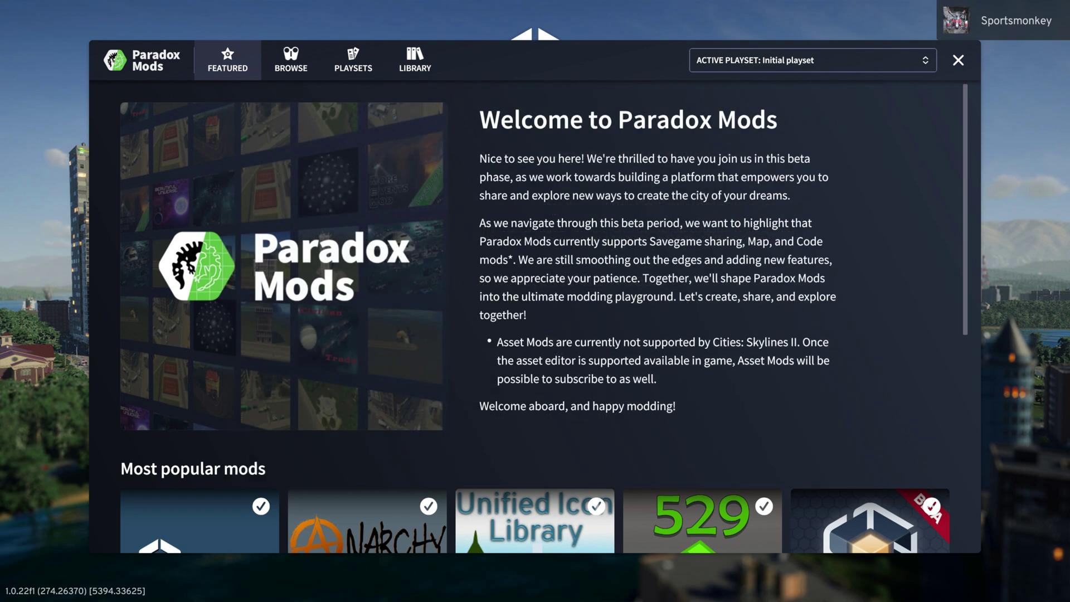
pyautogui.scroll(-5, 702, 335)
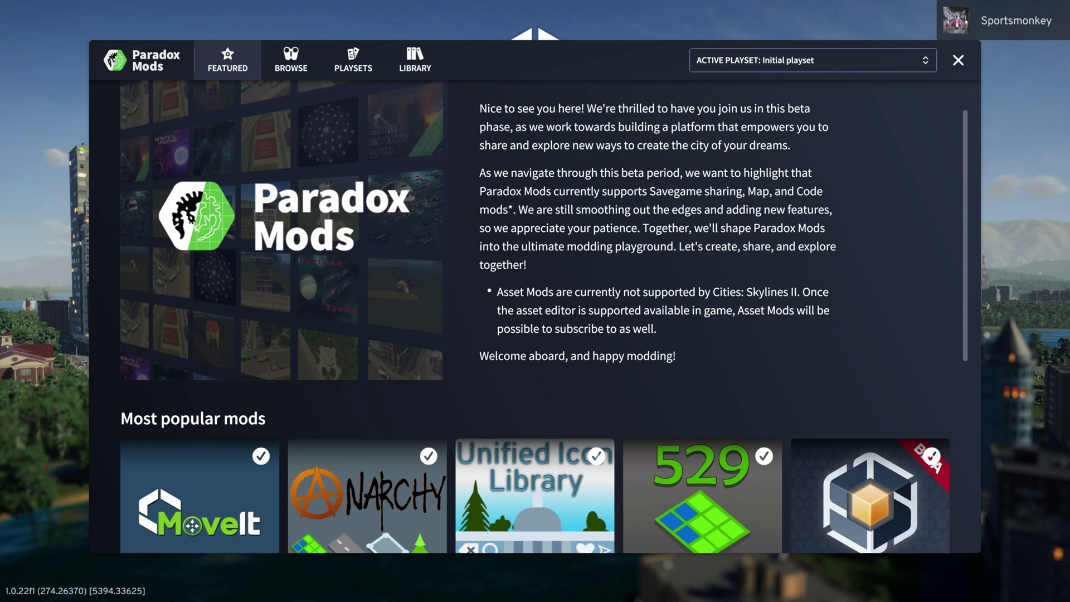
pyautogui.scroll(-2, 702, 306)
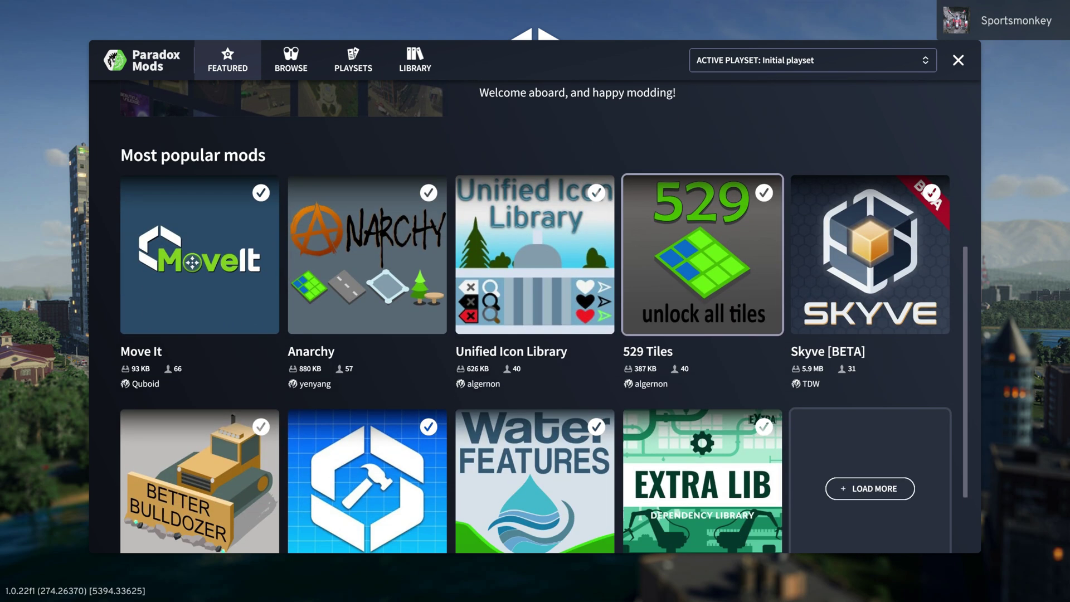
pyautogui.scroll(1, 702, 223)
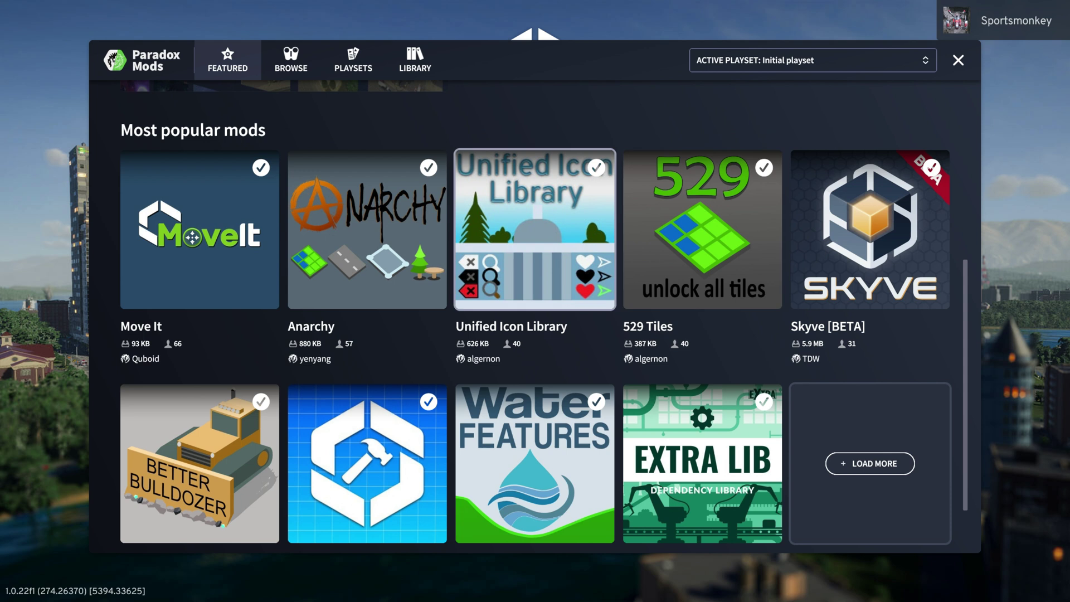
pyautogui.scroll(2, 535, 251)
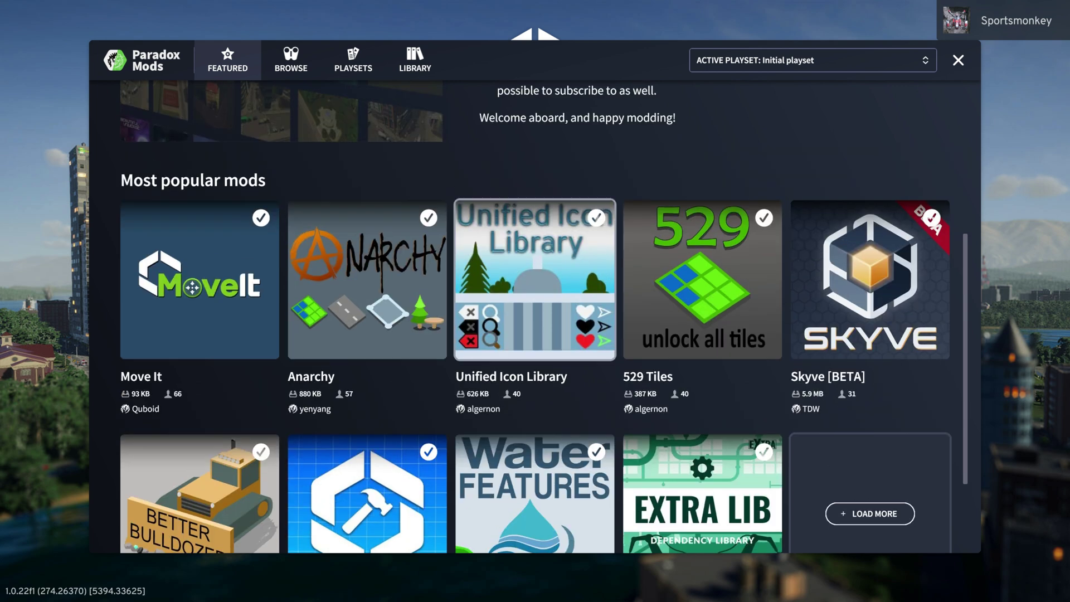
pyautogui.scroll(-3, 535, 278)
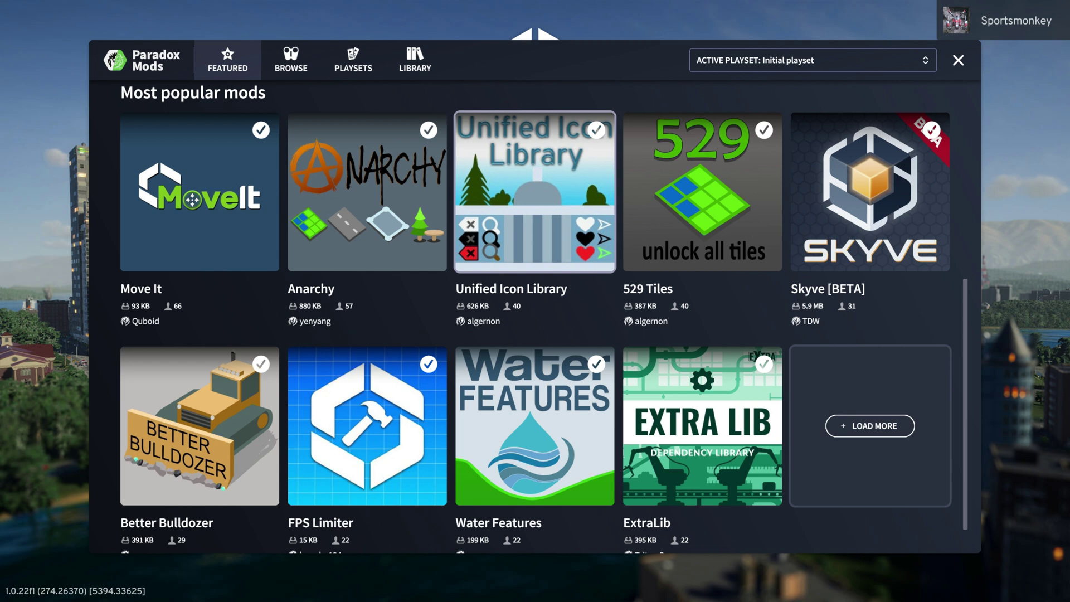
pyautogui.scroll(1, 544, 319)
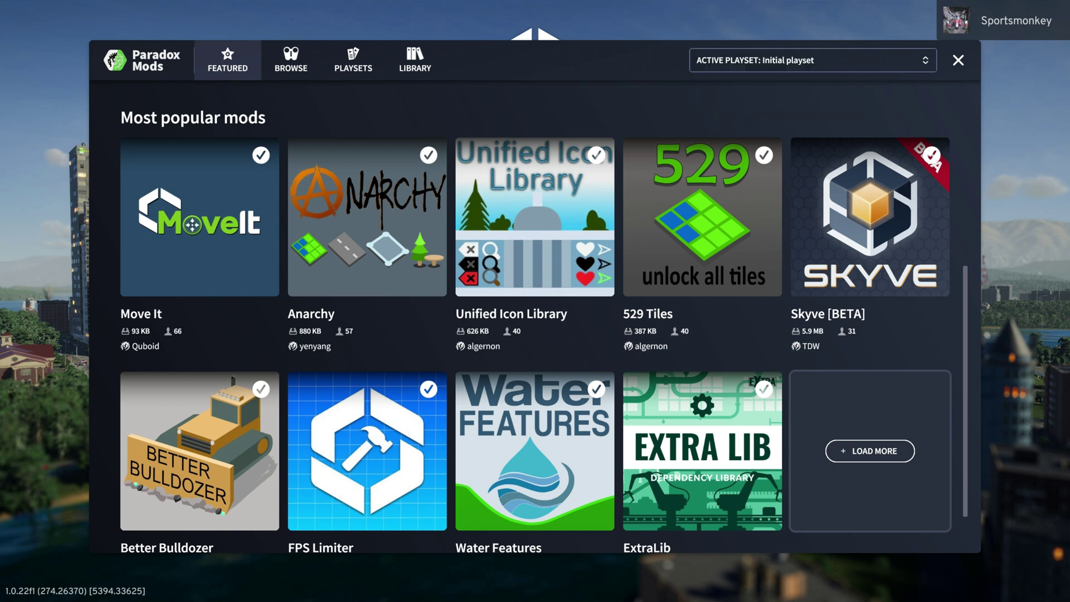
pyautogui.scroll(1, 544, 317)
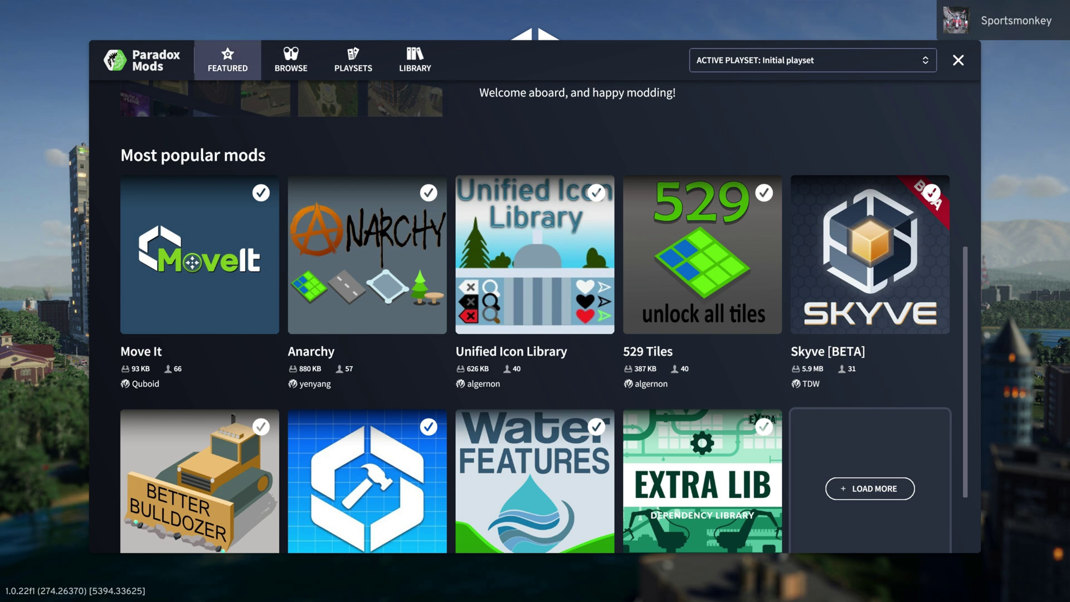
# Browse the full catalogue of available mods, looking through the maps, savegames and code mods on offer.
pyautogui.click(291, 60)
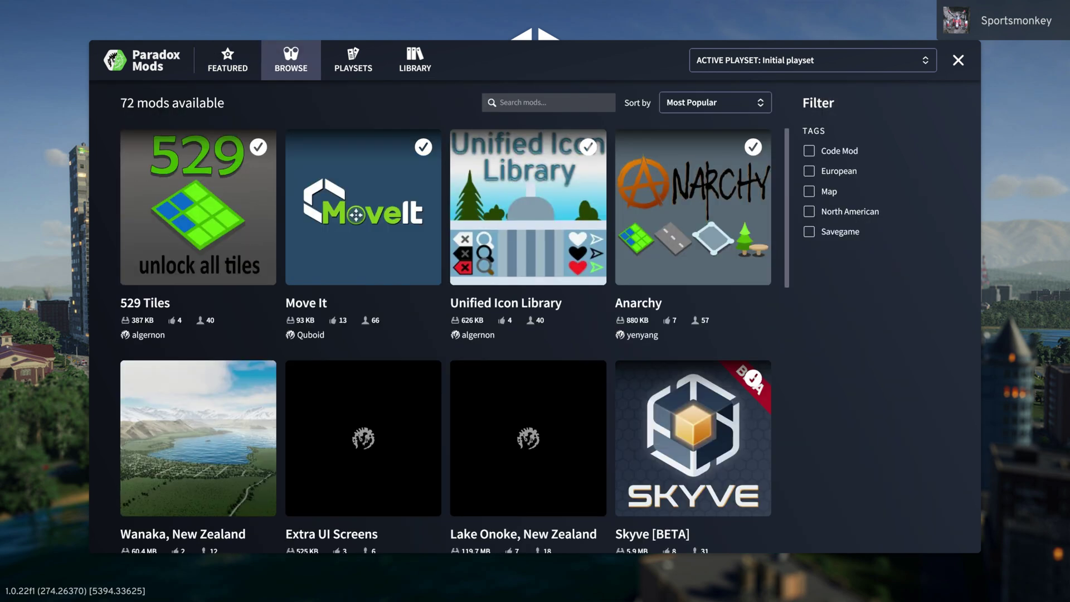
pyautogui.scroll(-1, 445, 334)
pyautogui.scroll(-4, 364, 279)
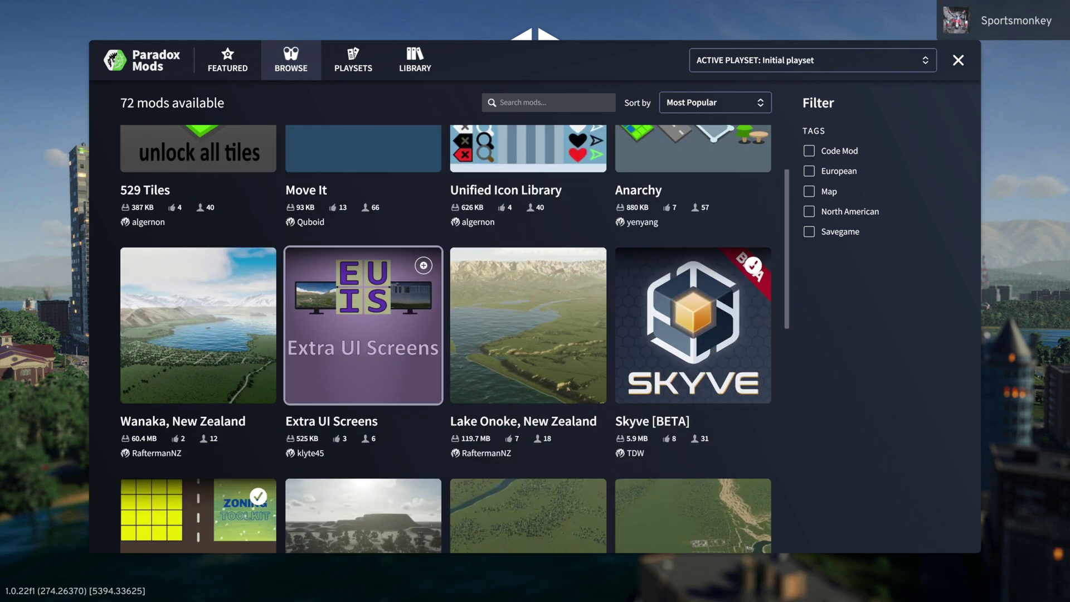
pyautogui.scroll(-5, 423, 268)
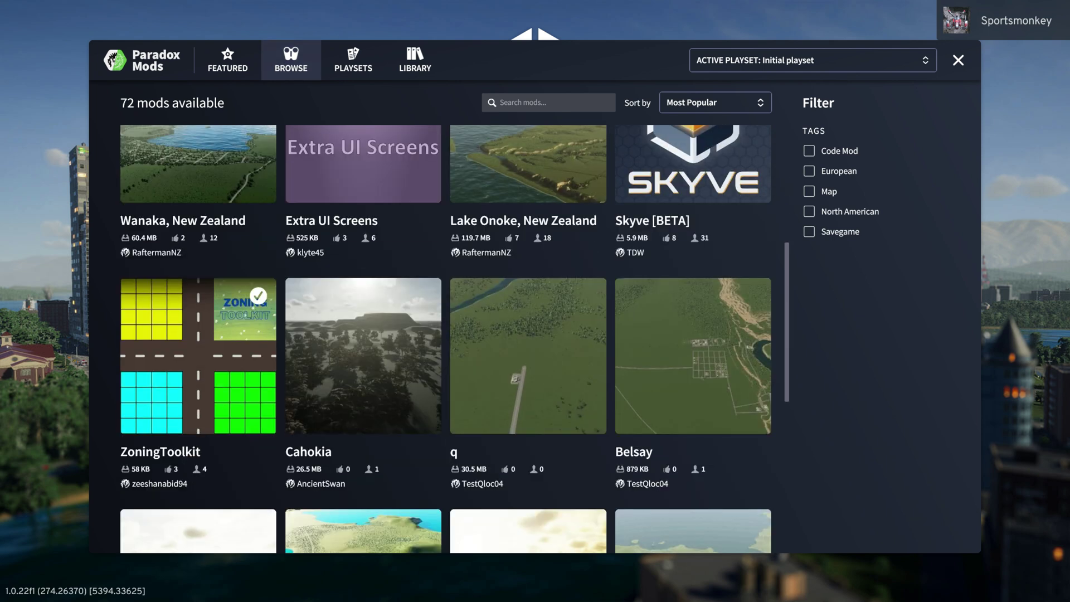
pyautogui.scroll(1, 529, 217)
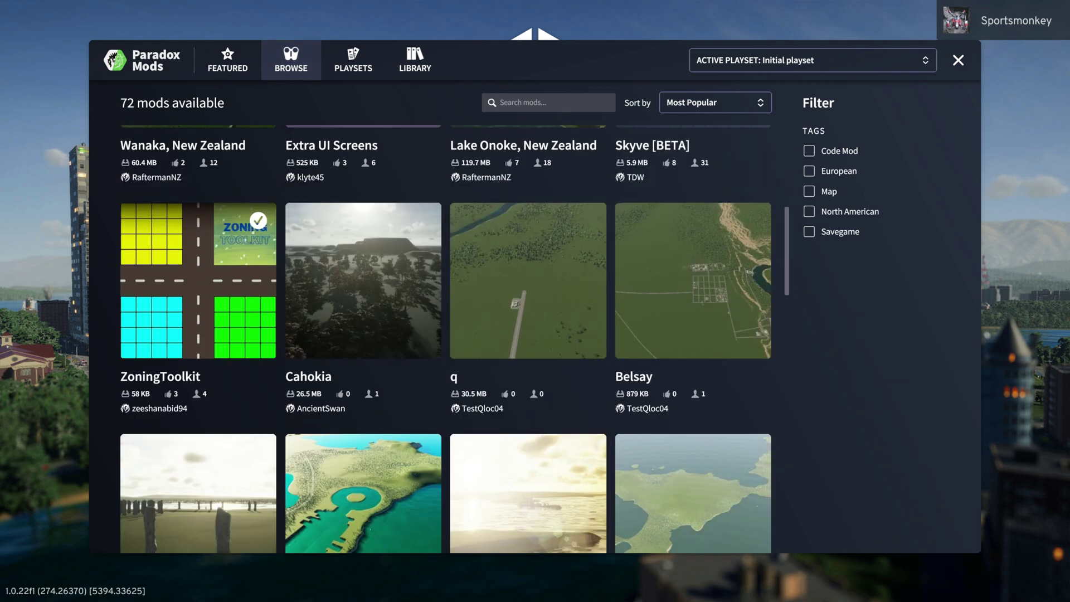
pyautogui.scroll(4, 446, 335)
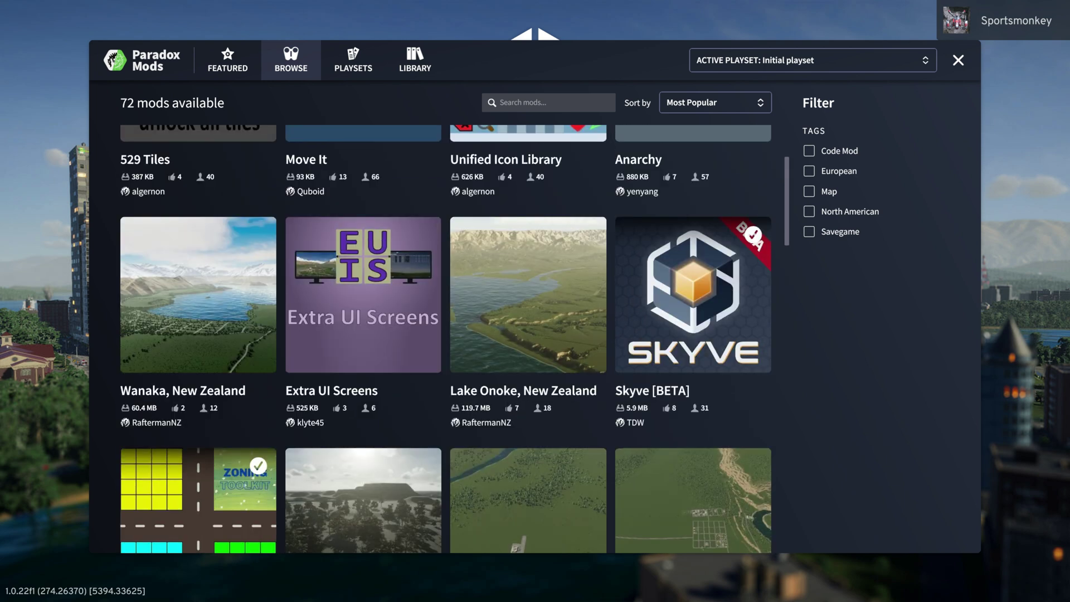
pyautogui.scroll(2, 446, 335)
pyautogui.scroll(-3, 446, 335)
pyautogui.scroll(-8, 446, 335)
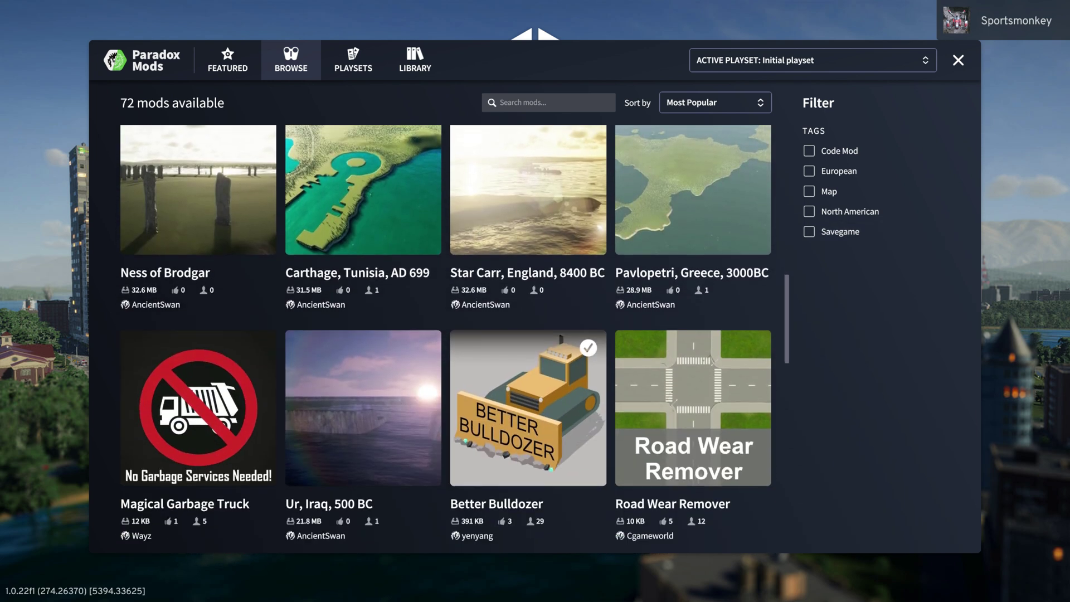
pyautogui.scroll(1, 528, 278)
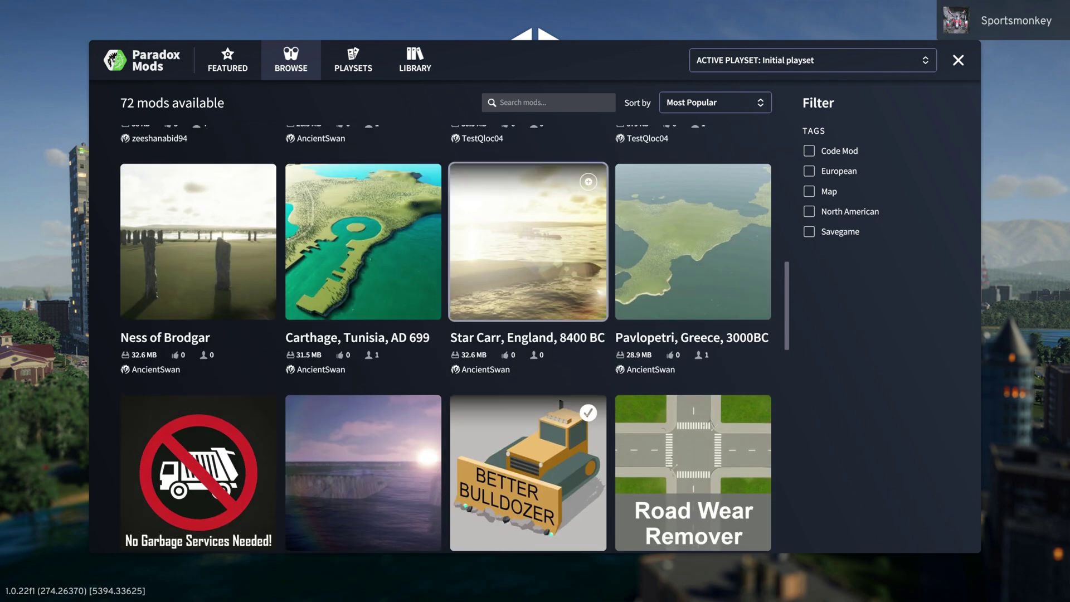
pyautogui.scroll(-3, 528, 278)
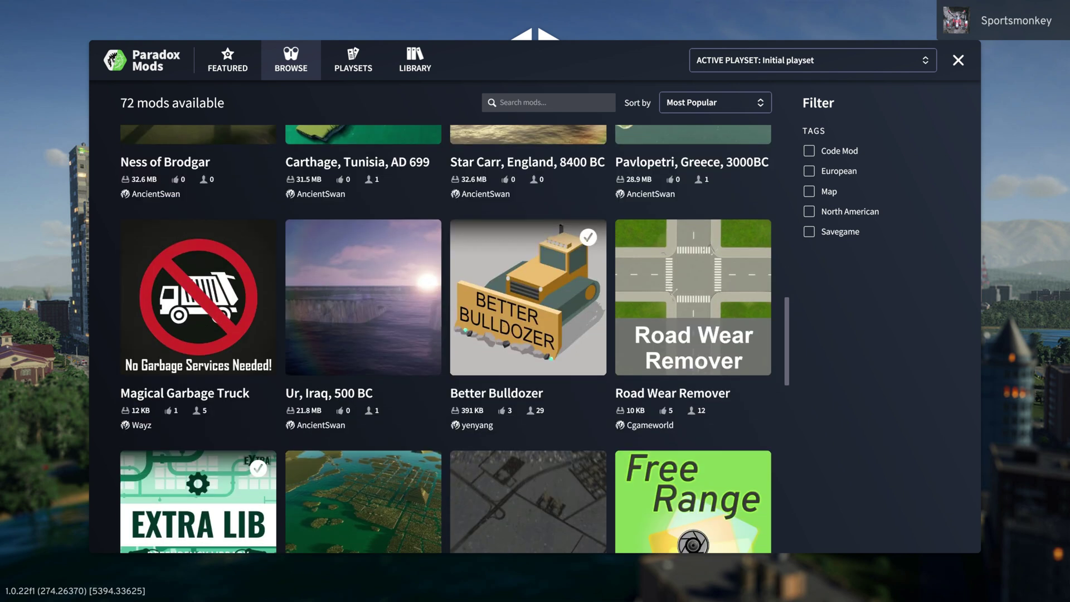
pyautogui.scroll(-2, 363, 223)
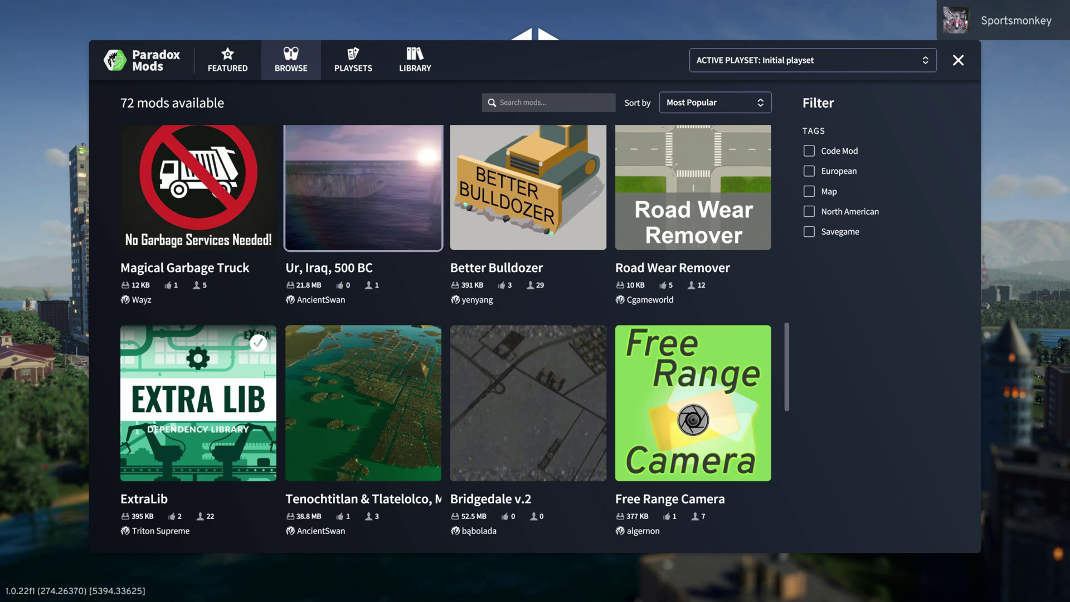
pyautogui.scroll(-2, 693, 335)
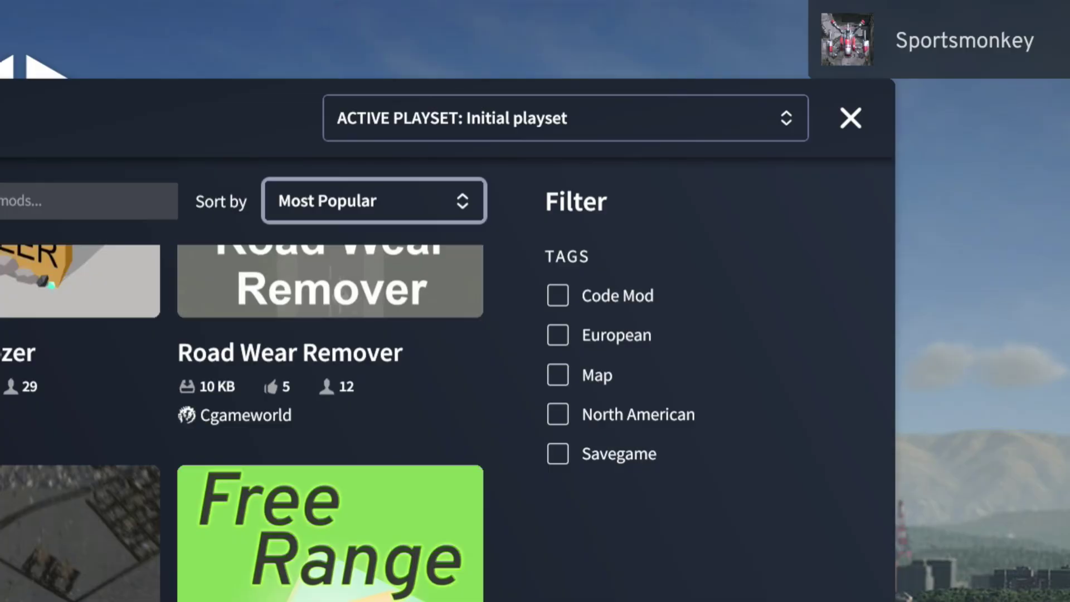
# Check the available sort orders, filter the mod catalogue by the Savegame tag, and clear the filter again.
pyautogui.click(715, 102)
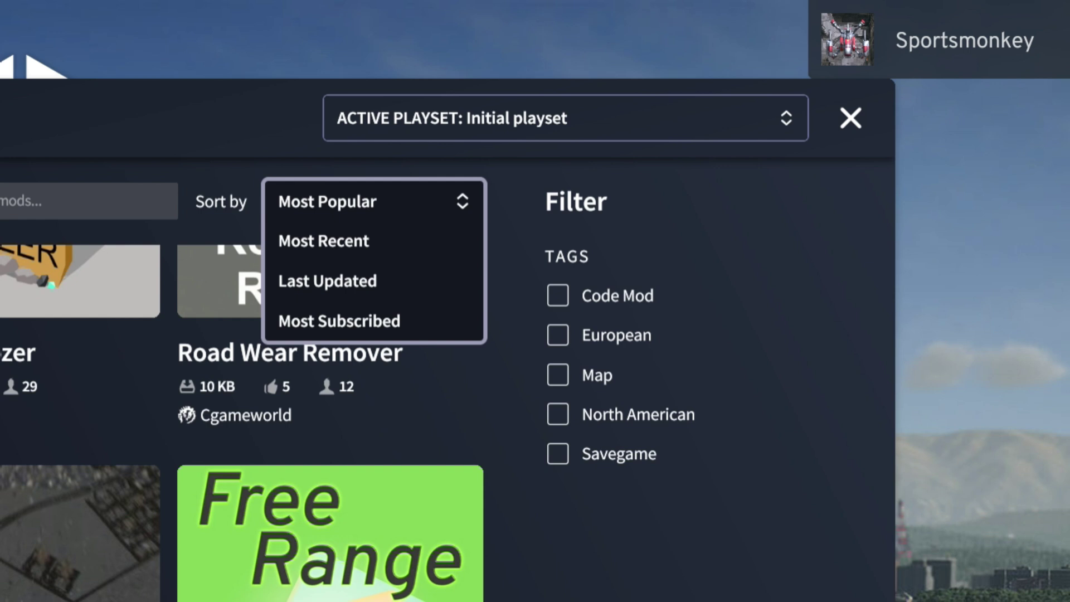
pyautogui.press('Escape')
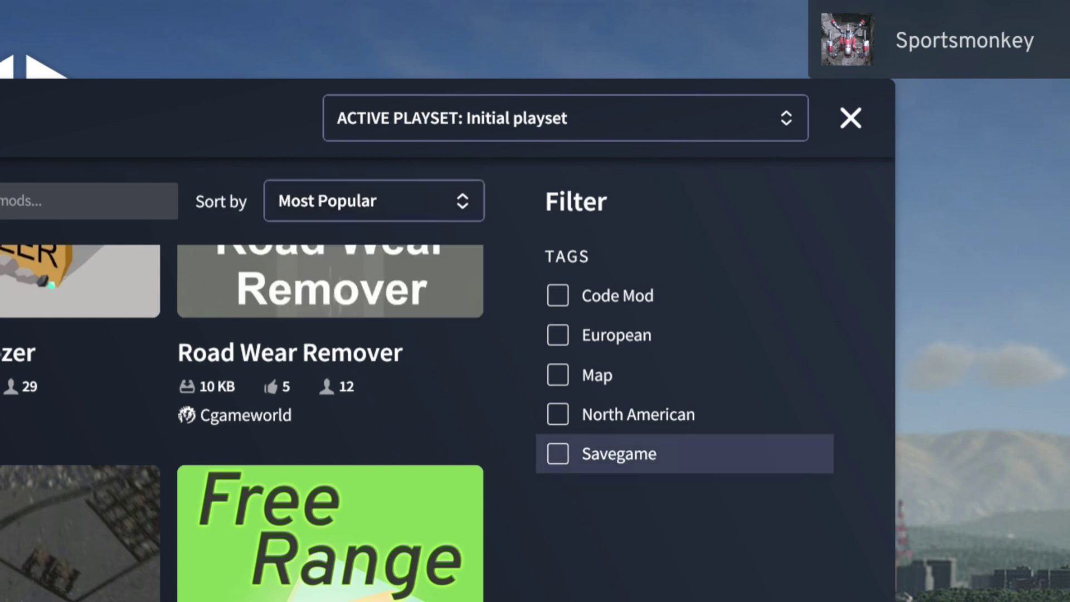
pyautogui.press('Return')
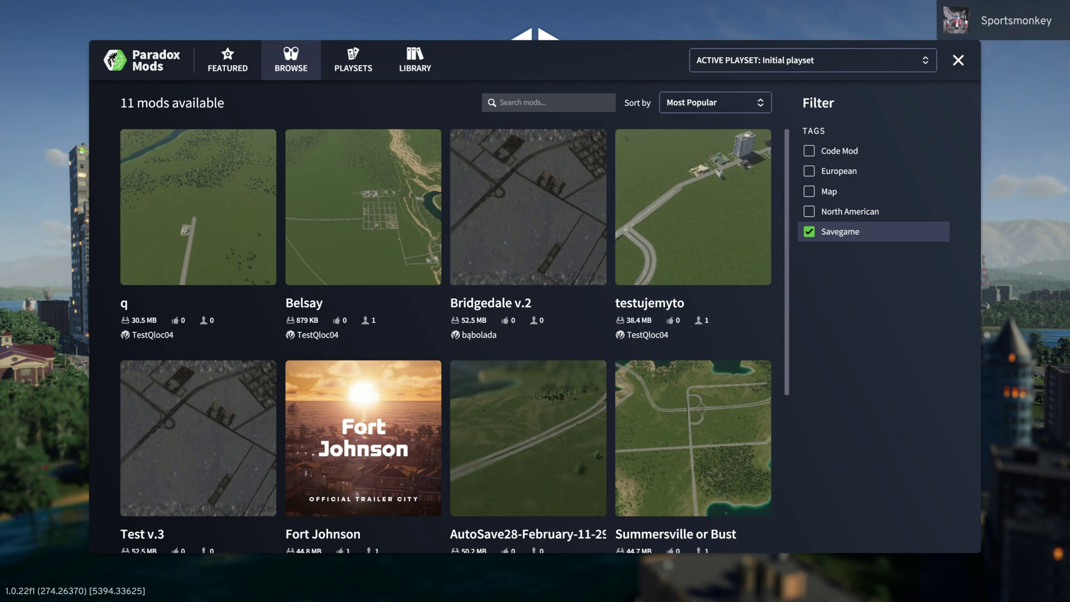
pyautogui.press('Return')
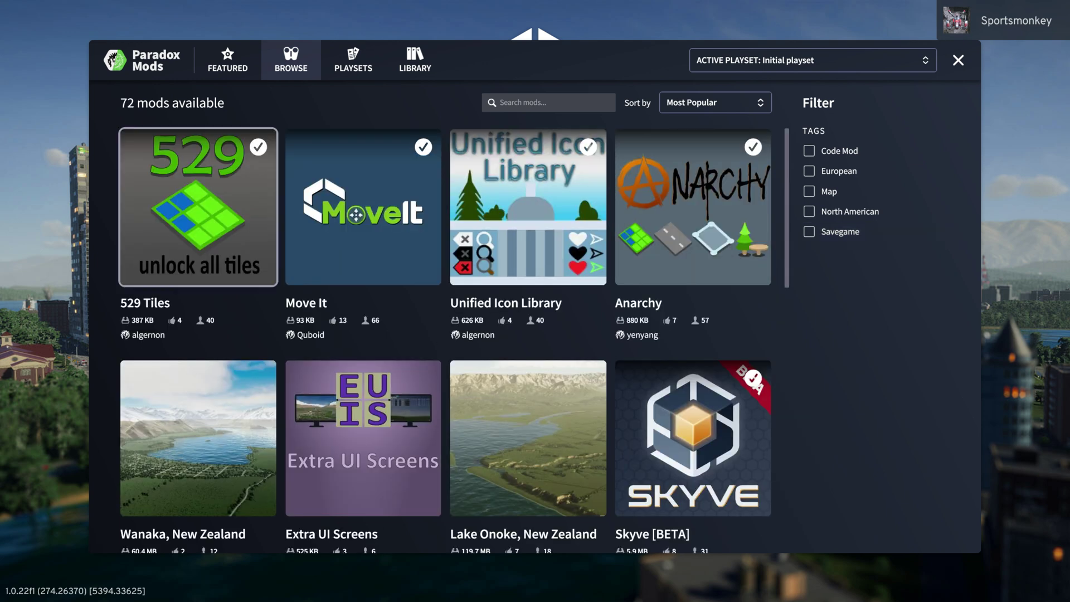
# Open the Initial playset and examine its list of mods and which of them are enabled.
pyautogui.click(353, 60)
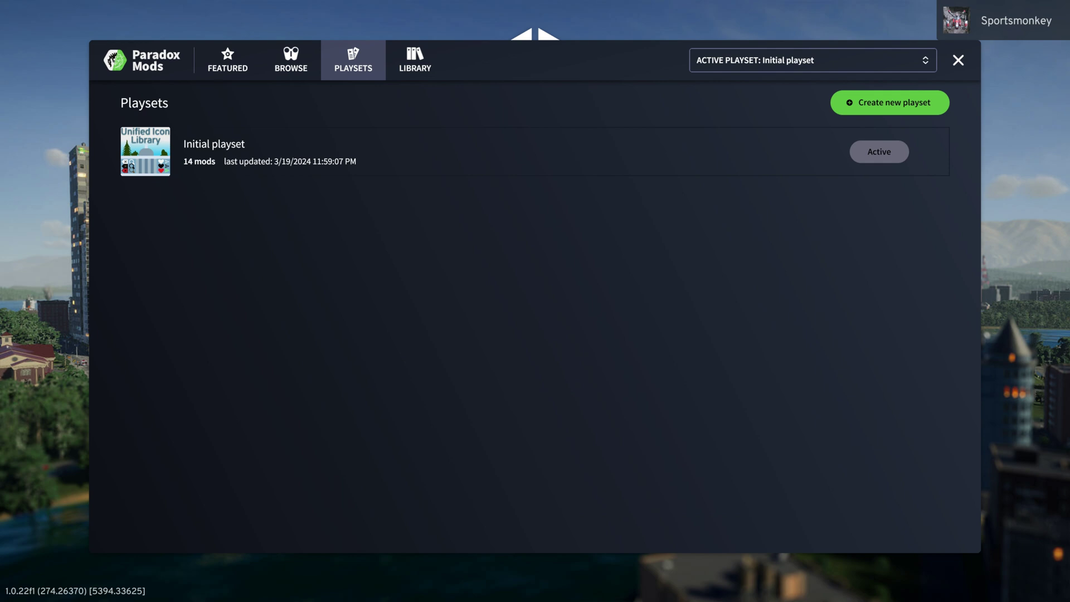
pyautogui.press('Down')
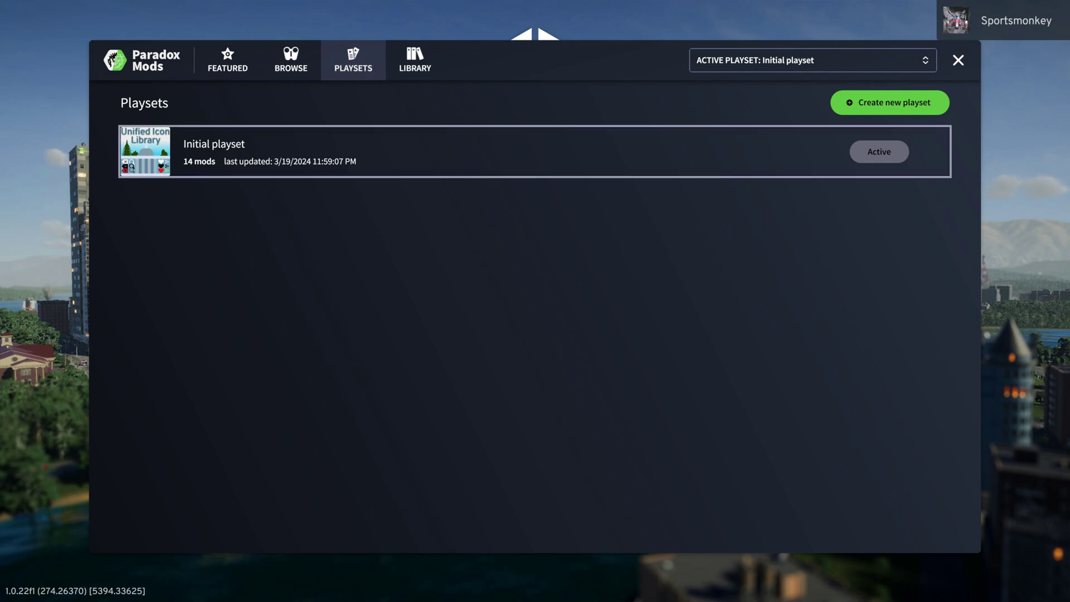
pyautogui.press('Return')
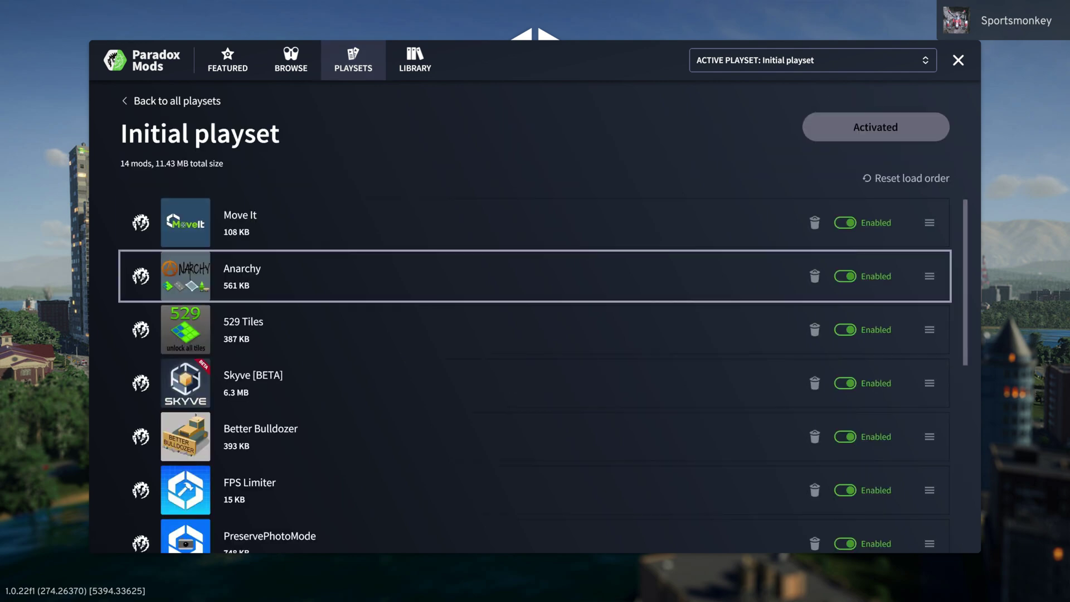
pyautogui.press('Down')
pyautogui.press('Down')
pyautogui.press('Down')
pyautogui.press('Down')
pyautogui.press('Down')
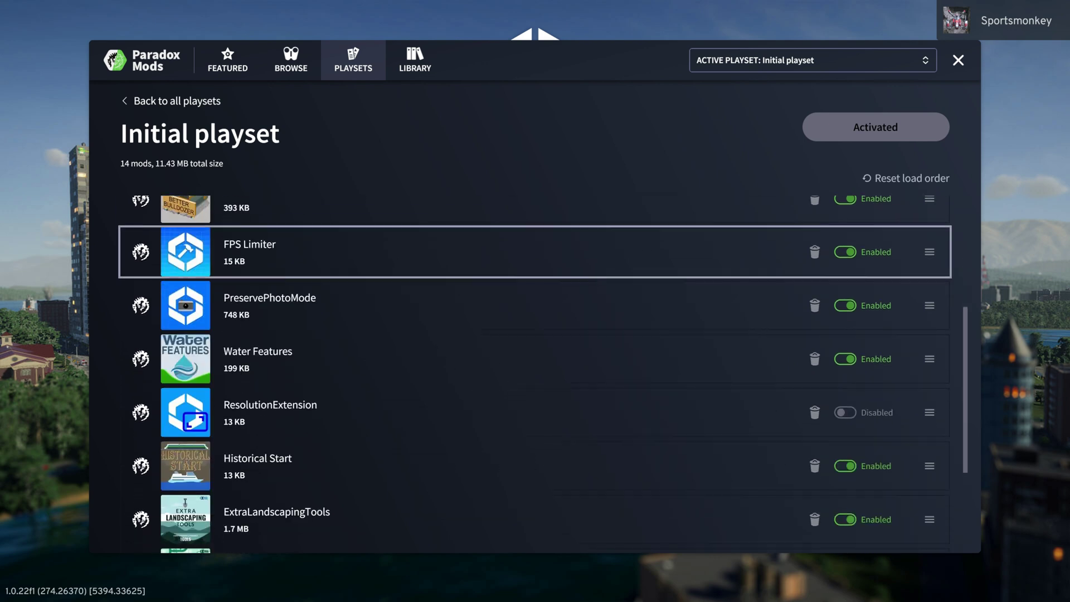
pyautogui.press('Down')
pyautogui.press('Down')
pyautogui.press('Down')
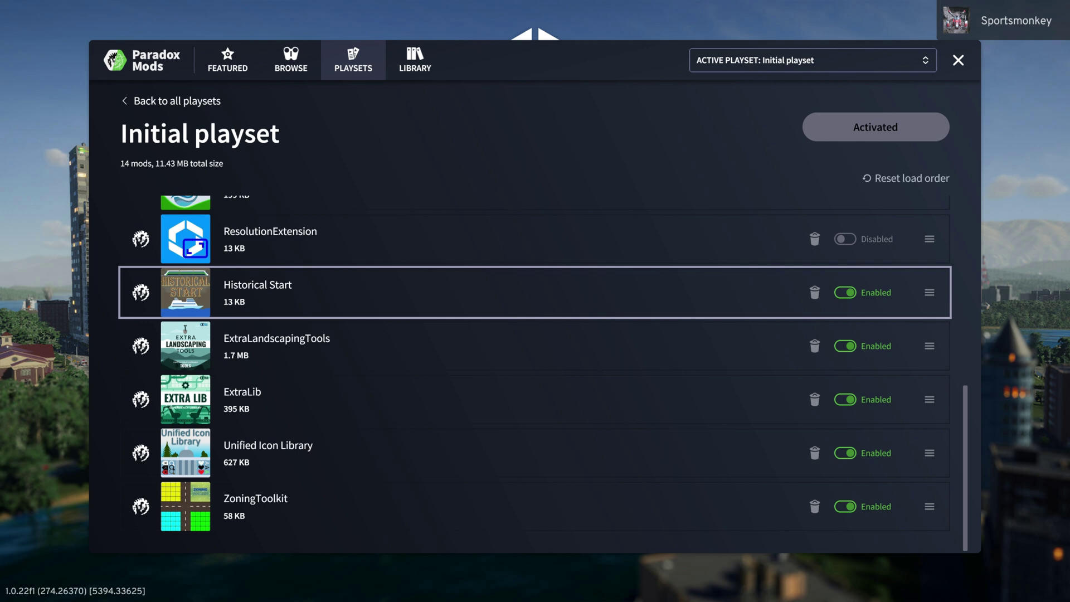
pyautogui.press('Up')
pyautogui.press('Up')
pyautogui.press('Up')
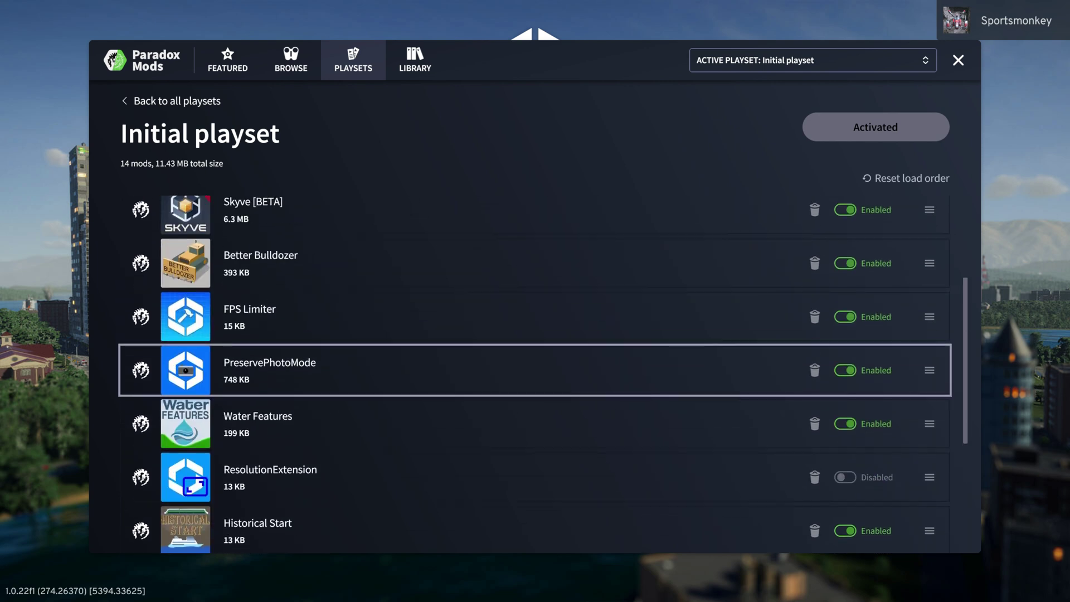
pyautogui.press('Up')
pyautogui.press('Up')
pyautogui.press('Up')
pyautogui.press('Up')
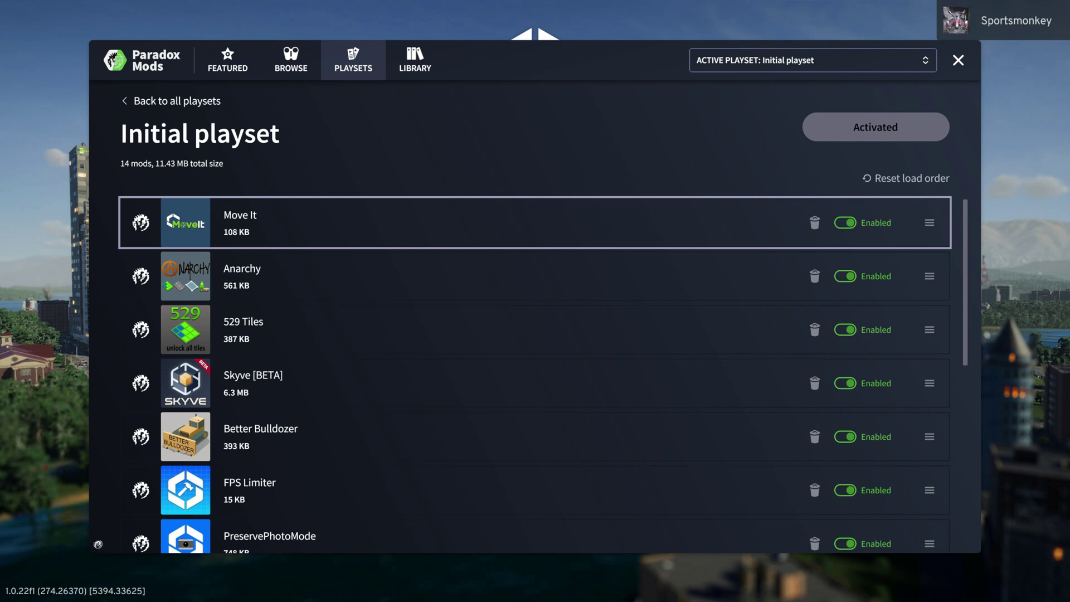
# Open the library and examine the list of installed mods.
pyautogui.press('Return')
pyautogui.press('Return')
pyautogui.press('e')
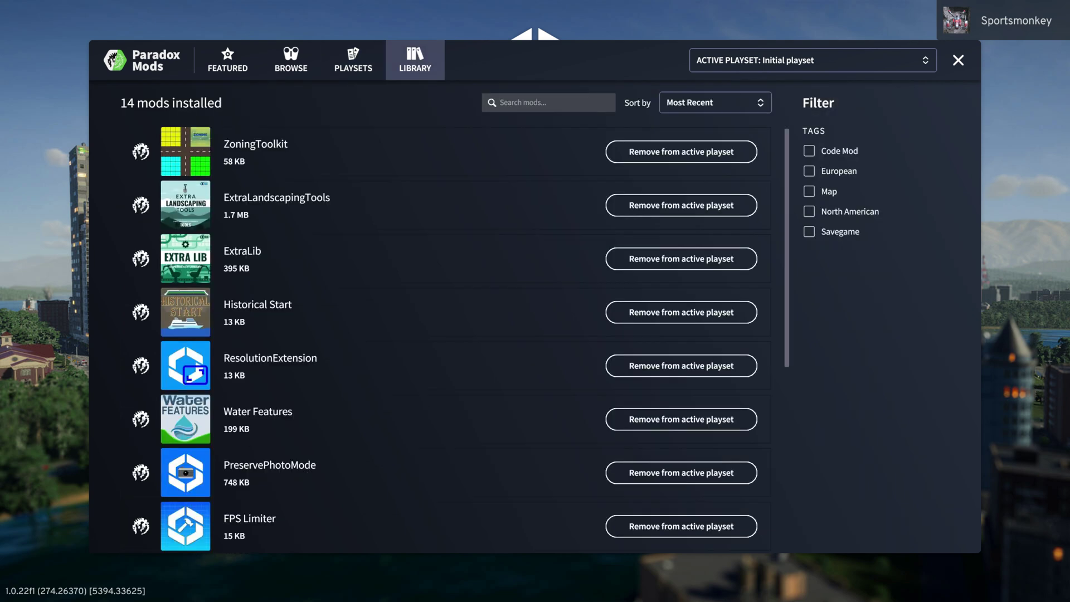
pyautogui.press('Down')
pyautogui.press('Down')
pyautogui.press('Down')
pyautogui.press('Down')
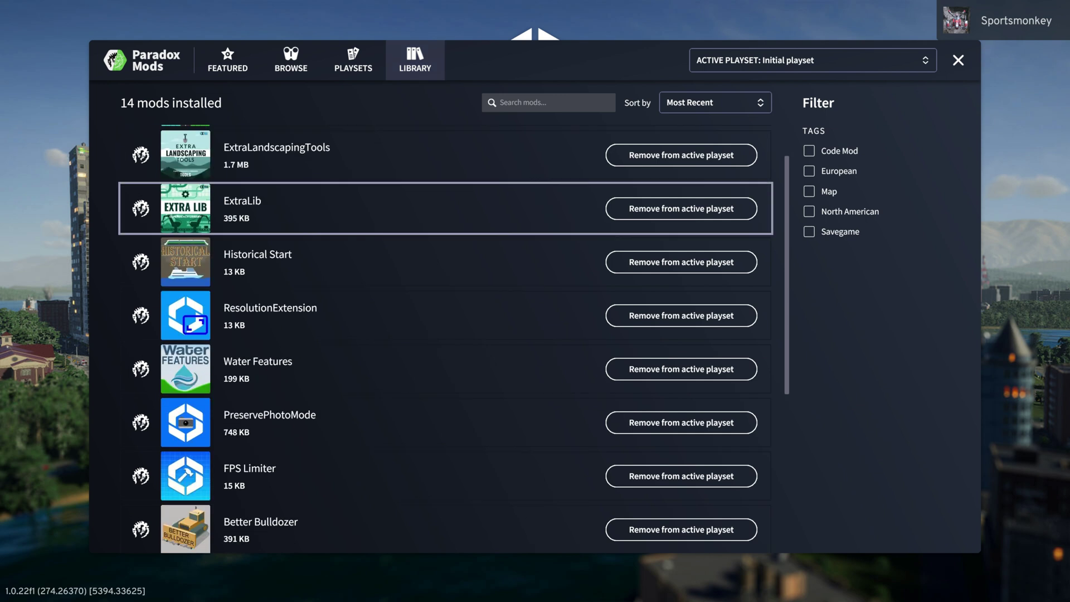
pyautogui.press('Down')
pyautogui.press('Down')
pyautogui.press('Down')
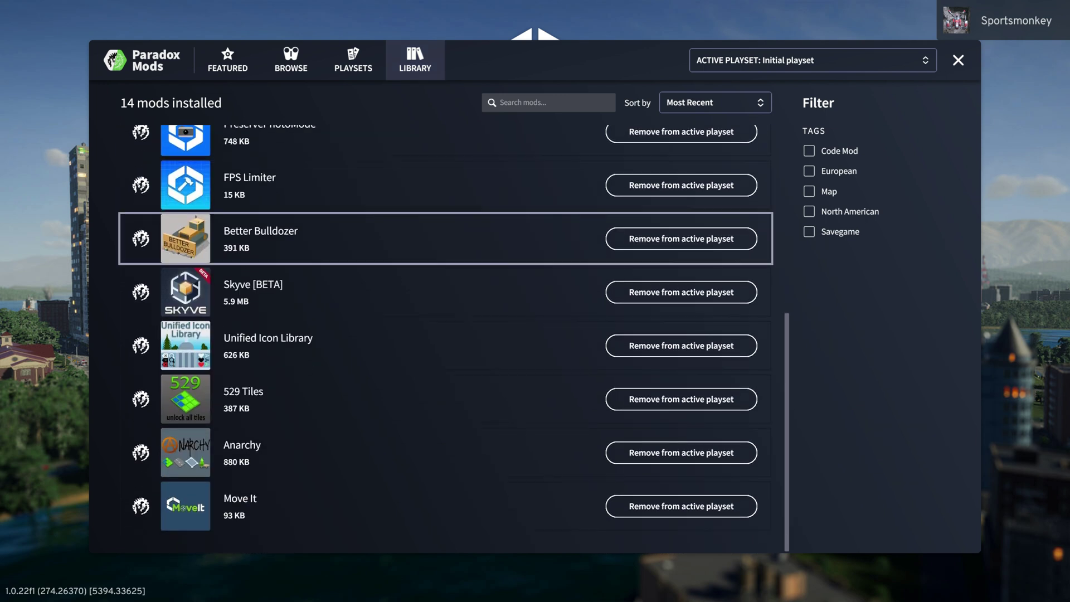
# Leave the installed mods list and return to the featured mods page.
pyautogui.press('Up')
pyautogui.press('Up')
pyautogui.press('Up')
pyautogui.press('Up')
pyautogui.press('Right')
pyautogui.press('Down')
pyautogui.press('Up')
pyautogui.press('Up')
pyautogui.press('Up')
pyautogui.press('Left')
pyautogui.press('Left')
pyautogui.press('Return')
pyautogui.press('Down')
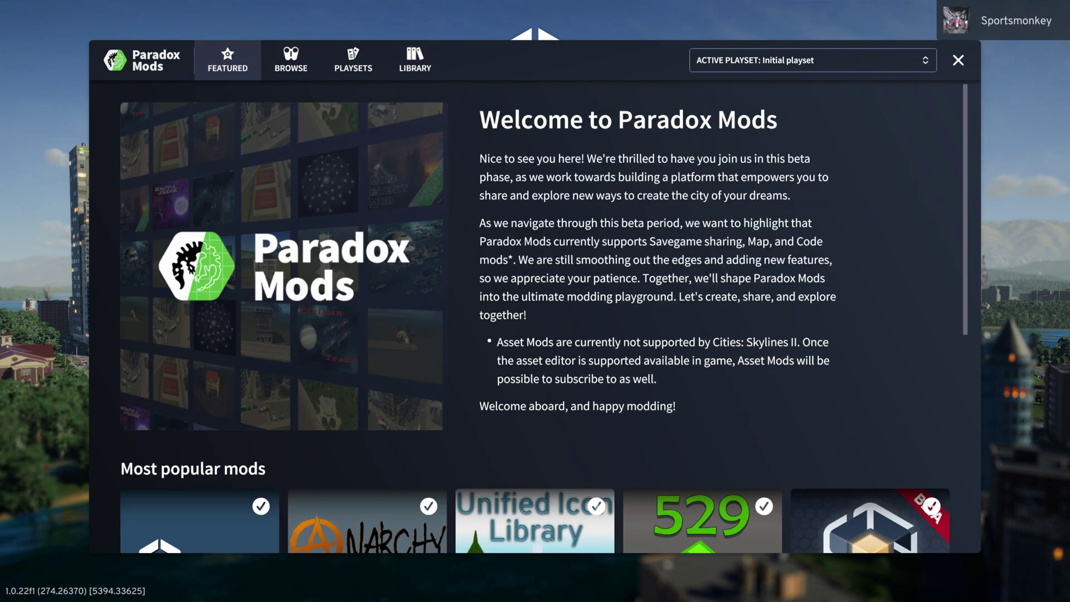